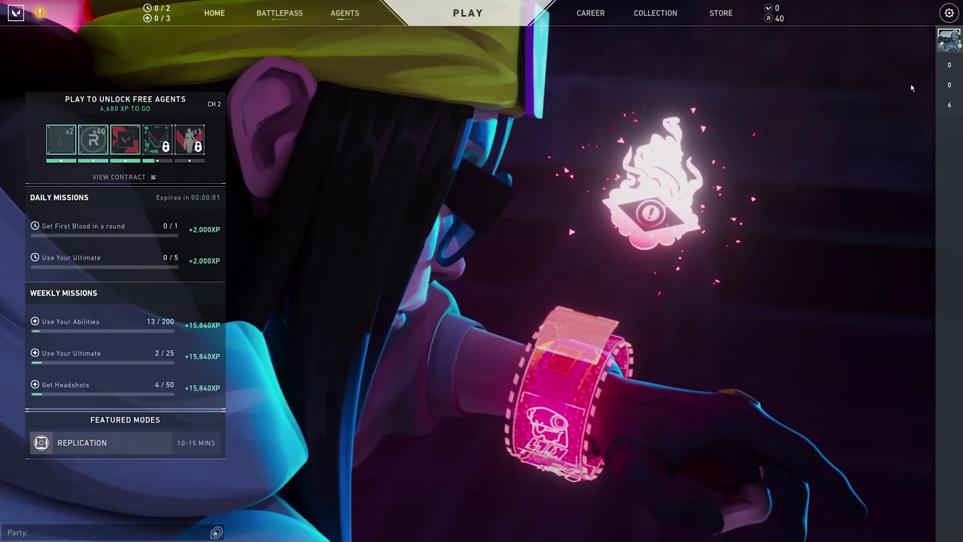
# - Open the Valorant game menu with Settings, Support, About and Exit to Desktop
pyautogui.press('Escape')
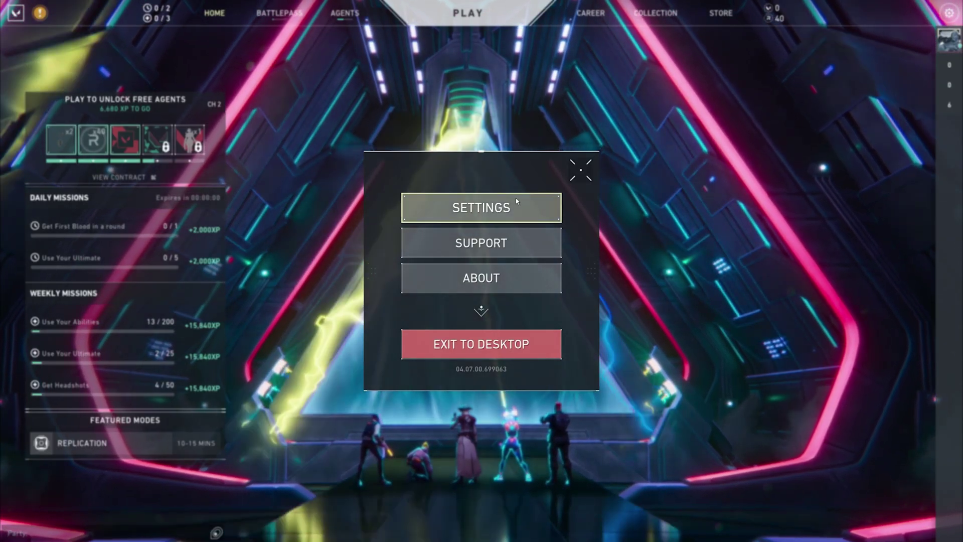
# - On the Audio > Voice Chat page, check Output and Input devices (Default System Device) and mic volume
pyautogui.click(515, 201)
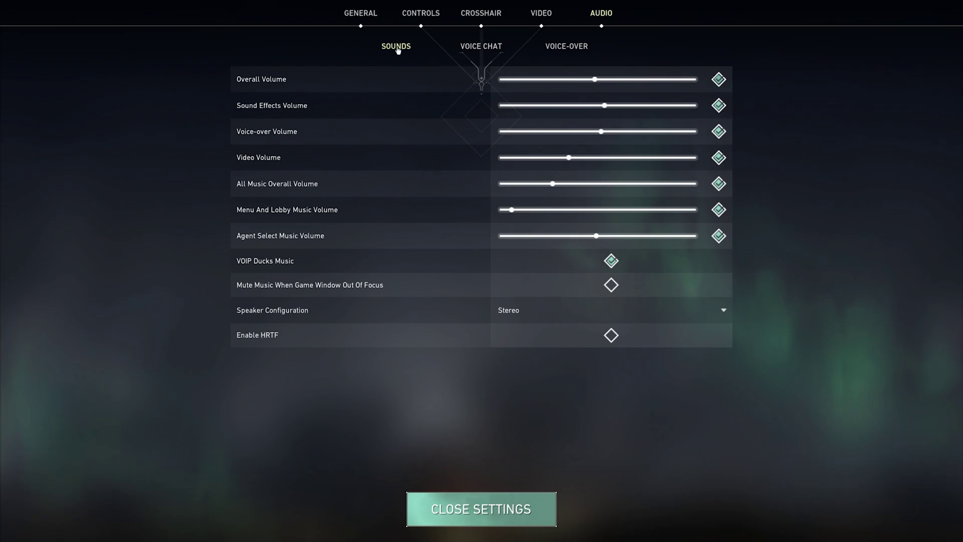
pyautogui.click(460, 48)
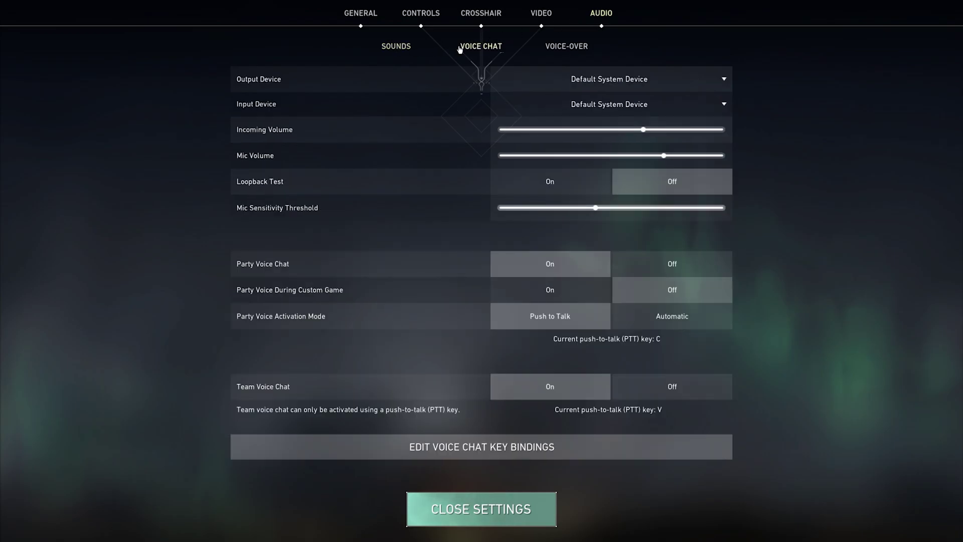
pyautogui.click(655, 79)
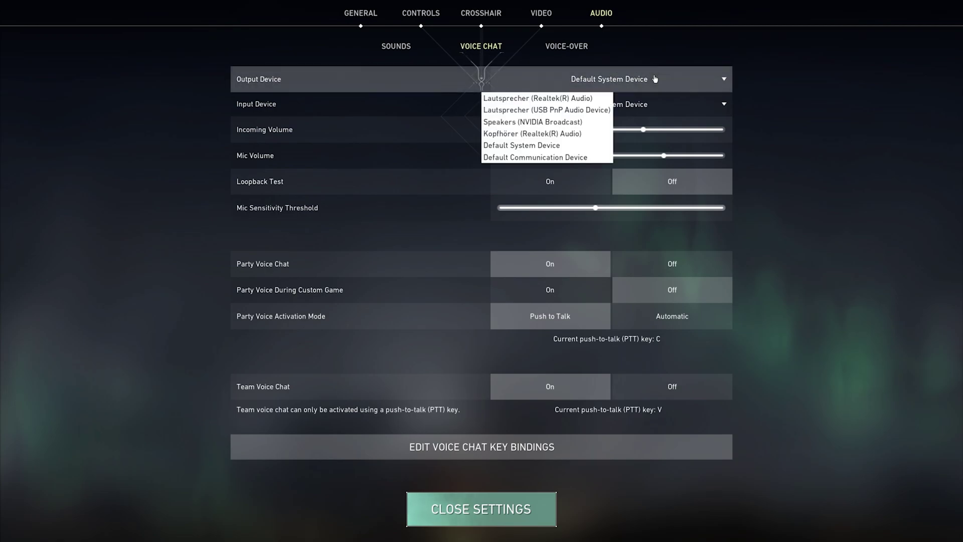
pyautogui.click(660, 111)
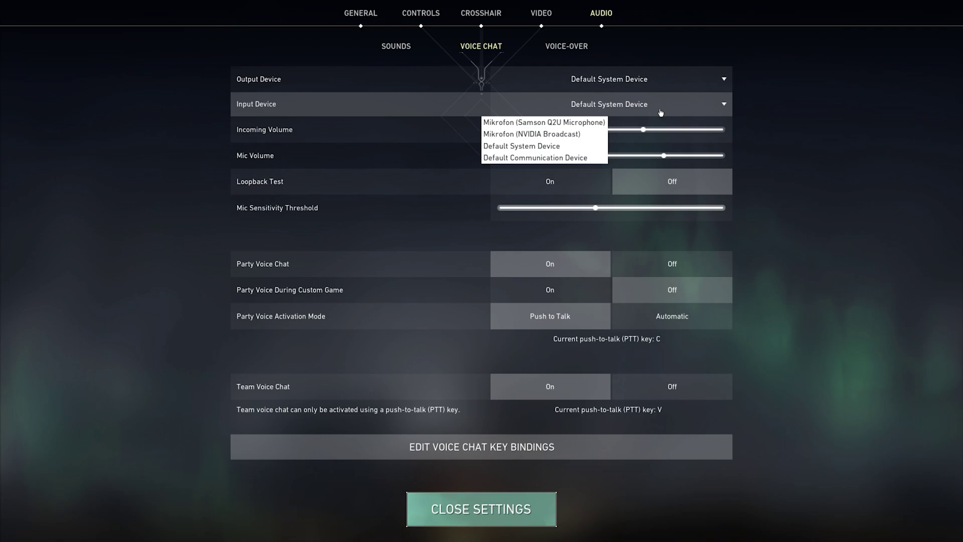
pyautogui.click(777, 113)
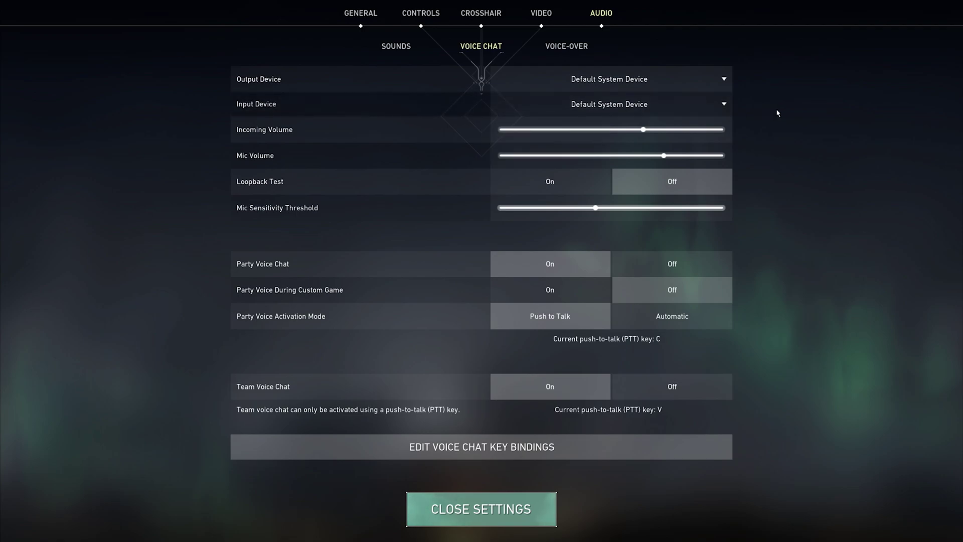
pyautogui.click(663, 155)
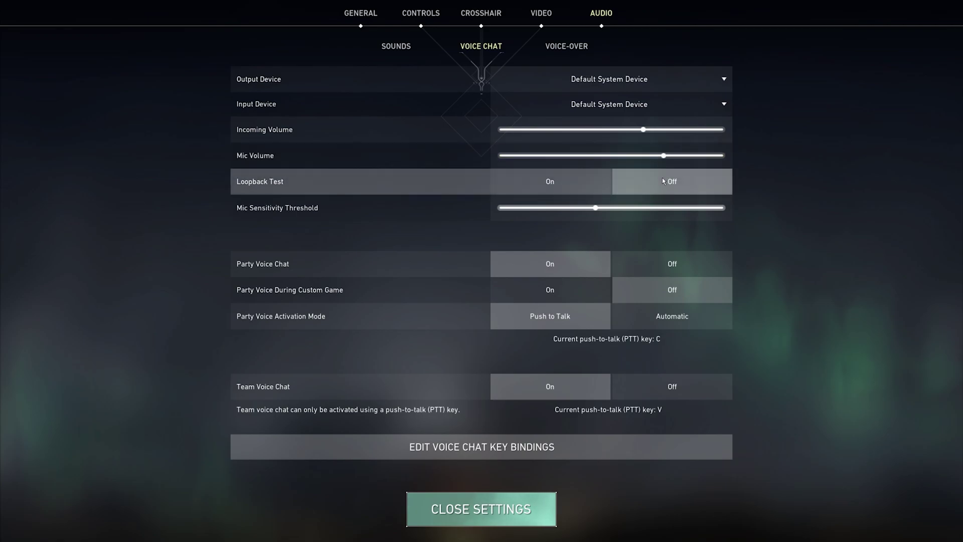
pyautogui.click(596, 208)
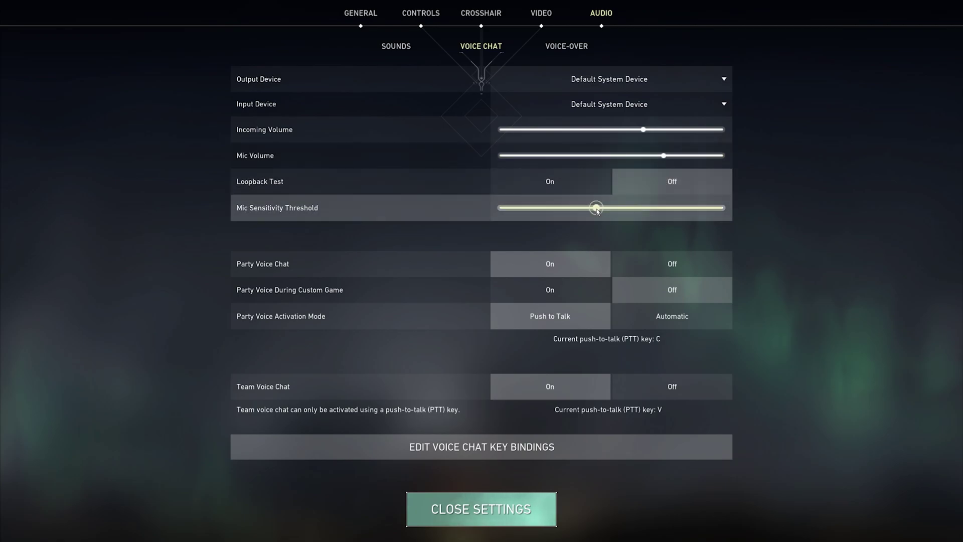
# - Lower Mic Sensitivity Threshold slightly and turn Party Voice During Custom Game On, keeping push to talk
pyautogui.moveTo(597, 211); pyautogui.dragTo(586, 208)
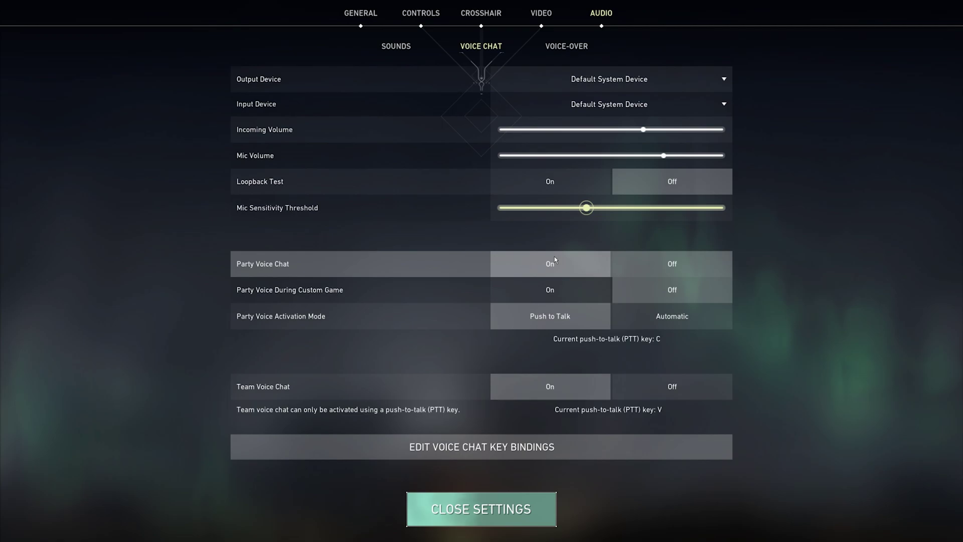
pyautogui.click(545, 287)
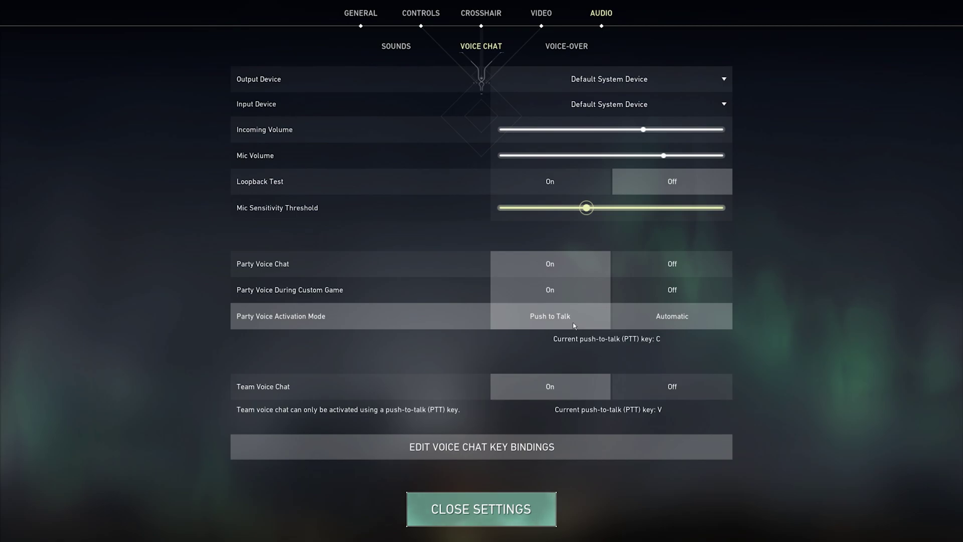
pyautogui.click(639, 326)
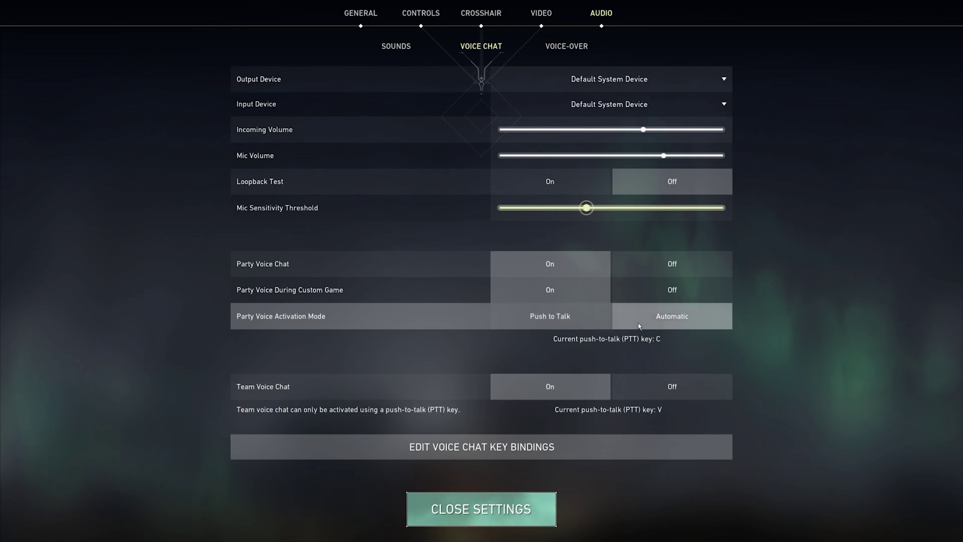
pyautogui.click(570, 326)
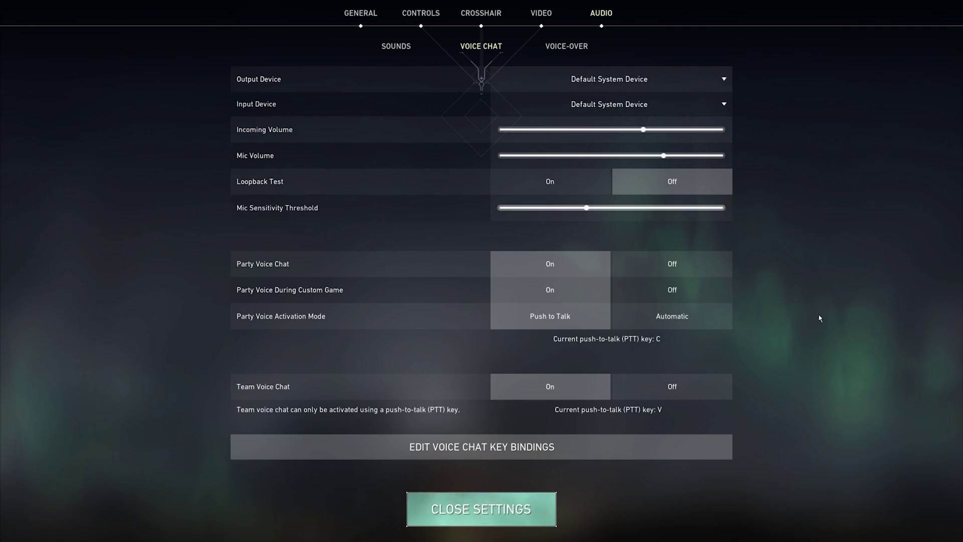
# - Close settings and exit Valorant to the desktop
pyautogui.press('Escape')
pyautogui.click(953, 17)
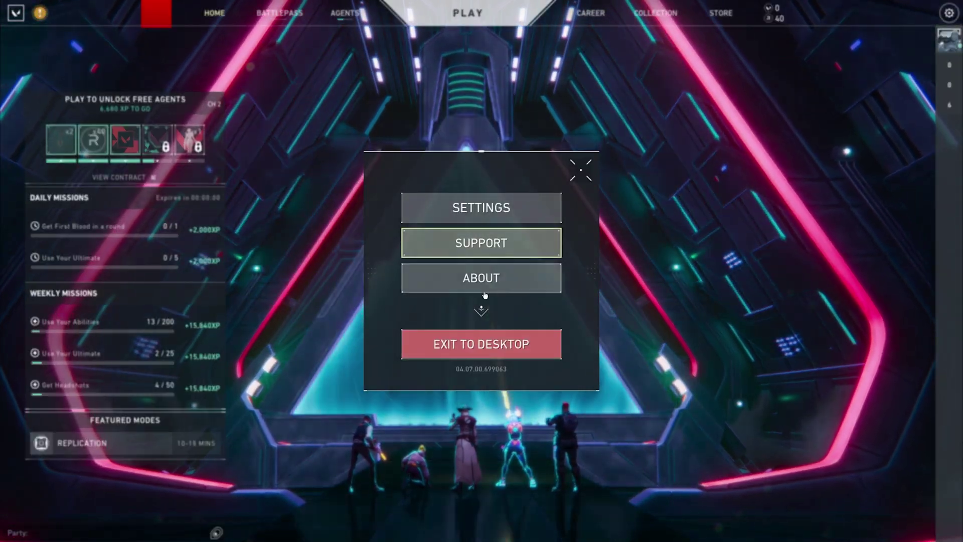
pyautogui.click(481, 344)
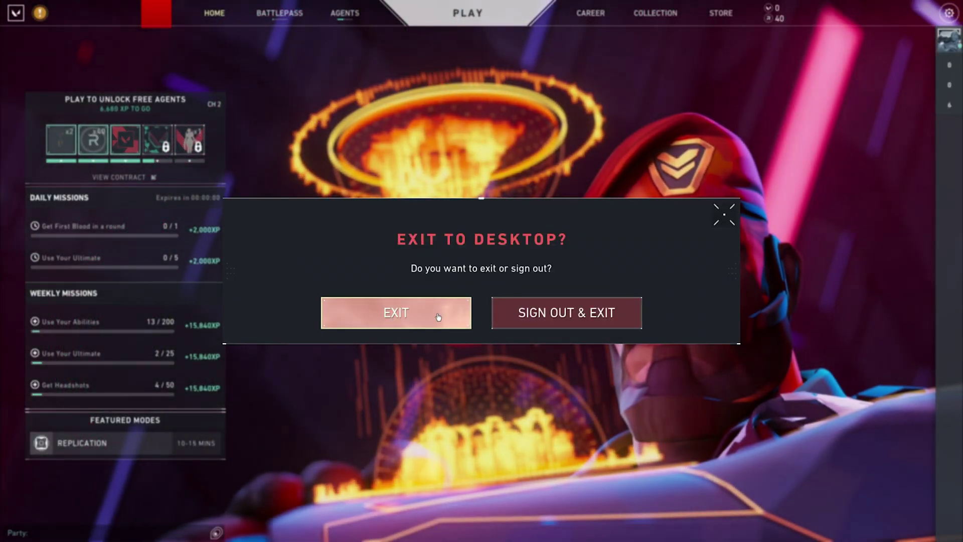
pyautogui.click(438, 316)
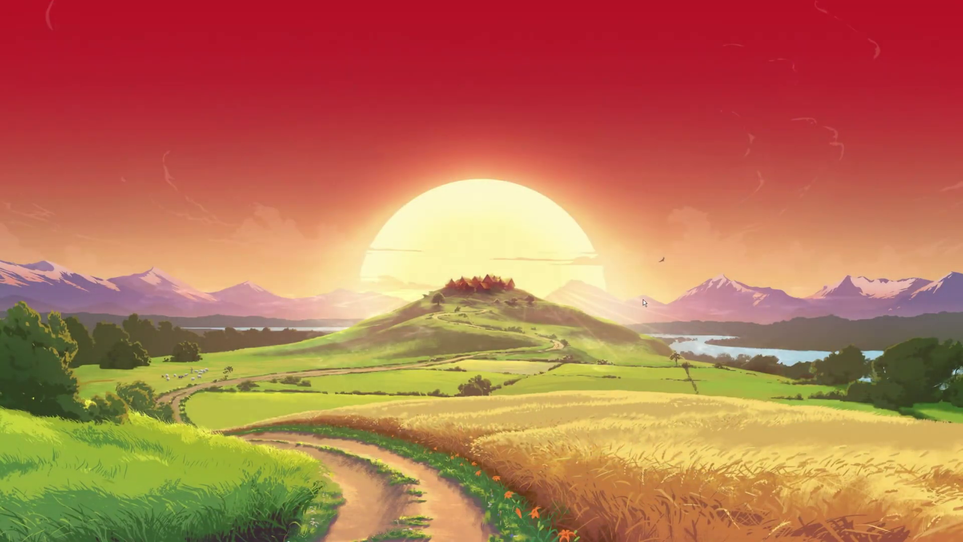
pyautogui.press('super')
# - Launch Windows Settings and open the Samson Q2U Mikrofon's properties under System > Sound input
pyautogui.write('set')
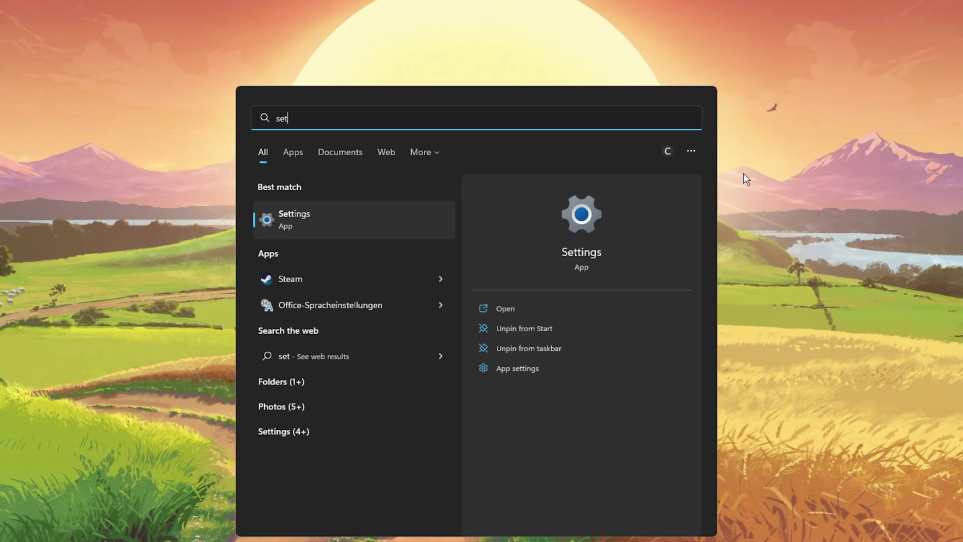
pyautogui.press('Return')
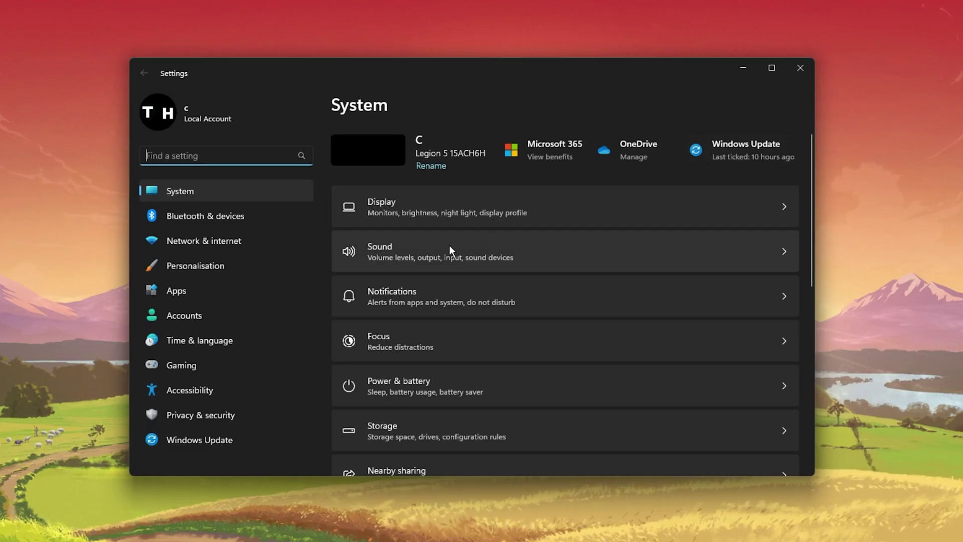
pyautogui.click(440, 252)
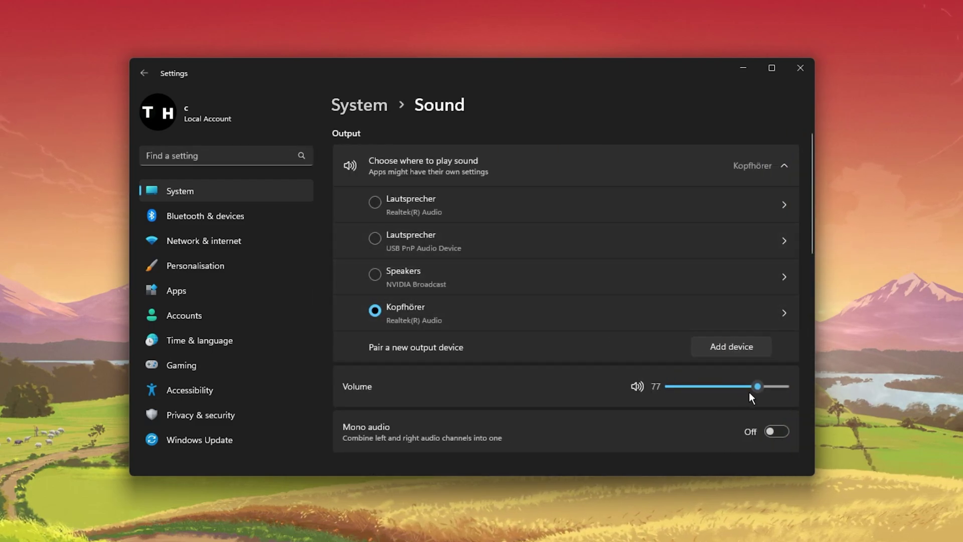
pyautogui.scroll(-5, 748, 392)
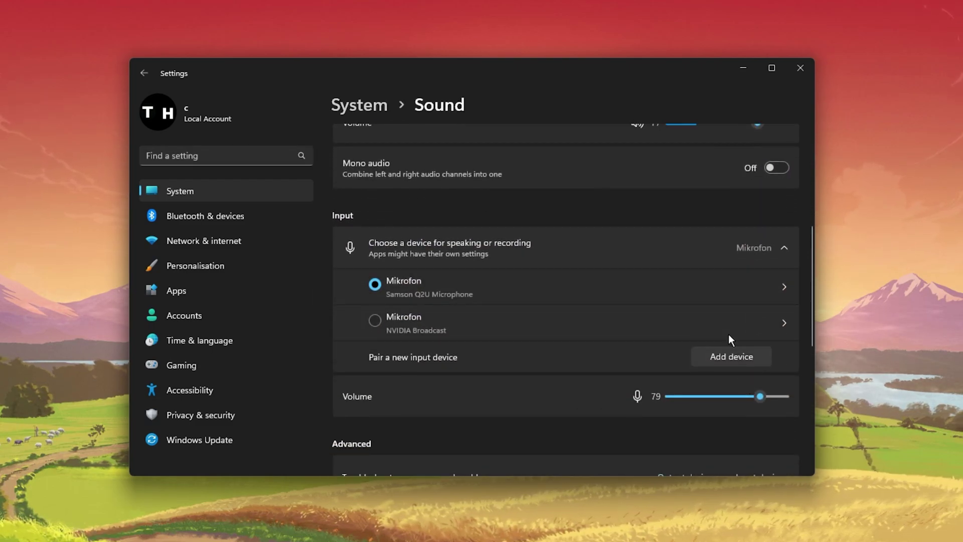
pyautogui.click(722, 298)
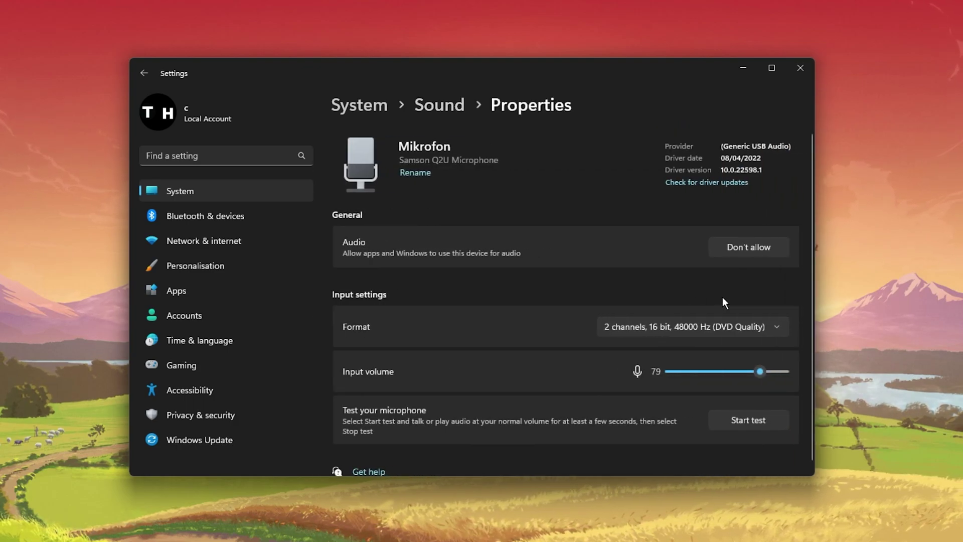
pyautogui.click(726, 331)
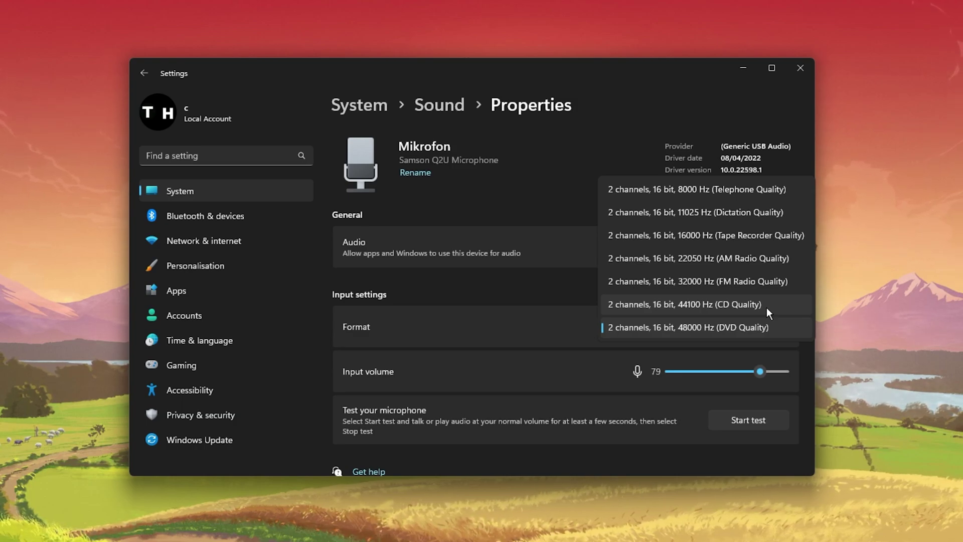
pyautogui.click(569, 296)
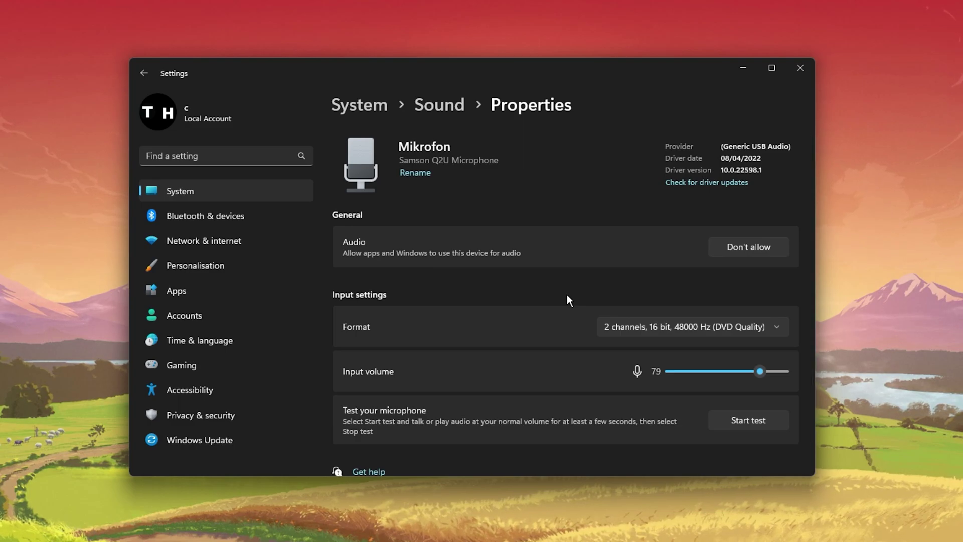
pyautogui.scroll(-1, 567, 300)
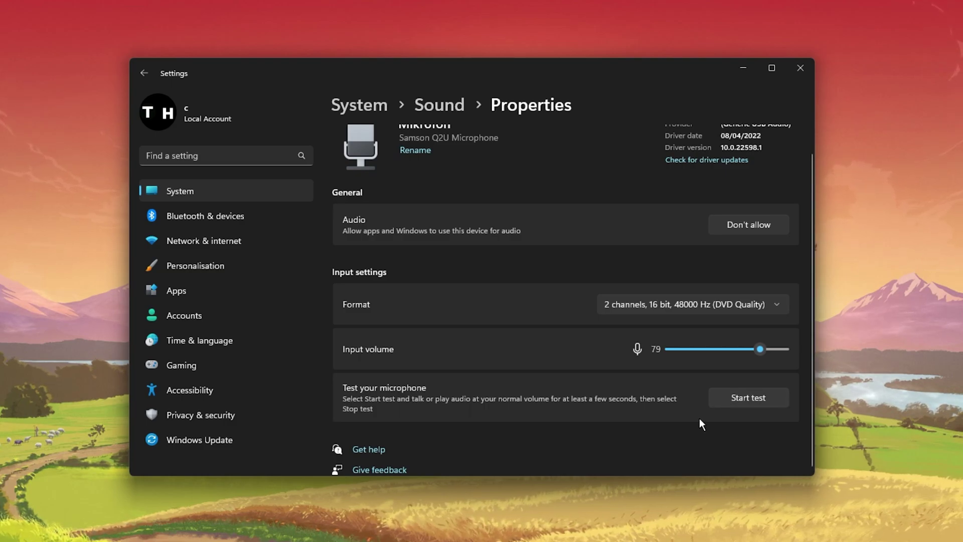
pyautogui.hotkey('alt', 'Left')
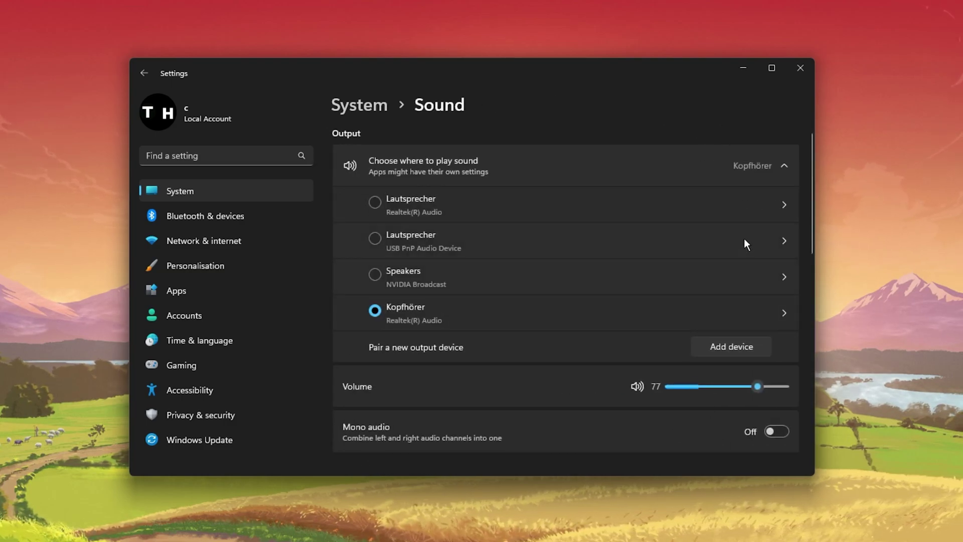
# - Collapse the device lists to see mic volume 79, then open More sound settings
pyautogui.click(787, 167)
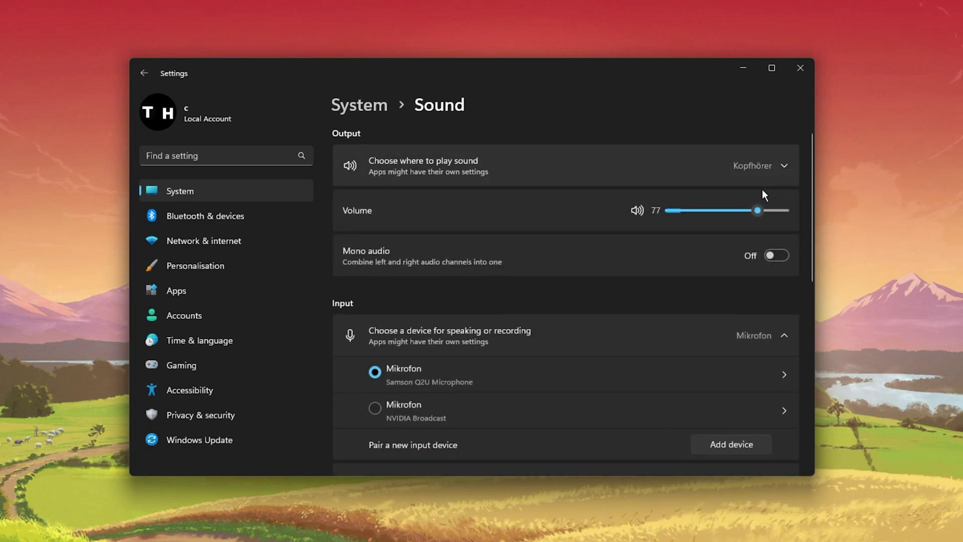
pyautogui.click(783, 335)
pyautogui.scroll(-1, 737, 331)
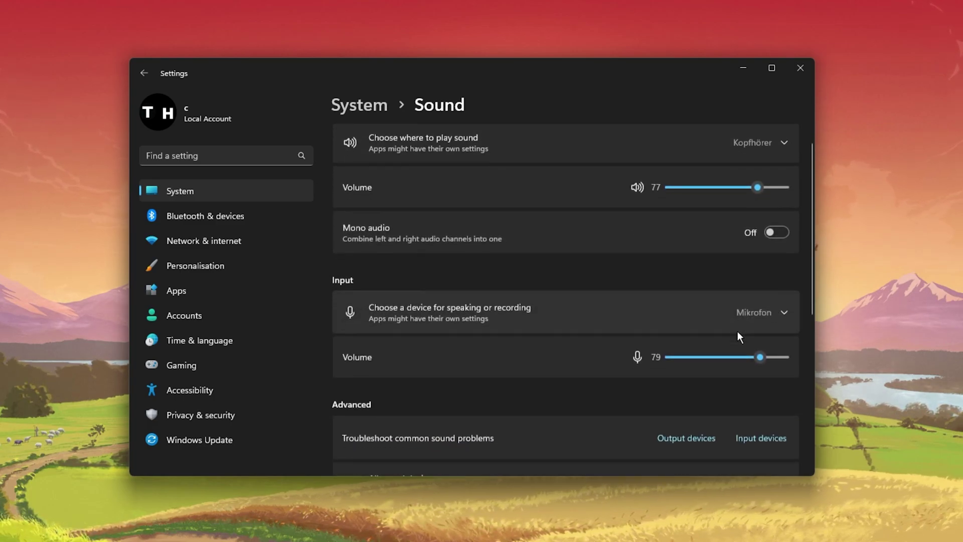
pyautogui.scroll(-3, 737, 331)
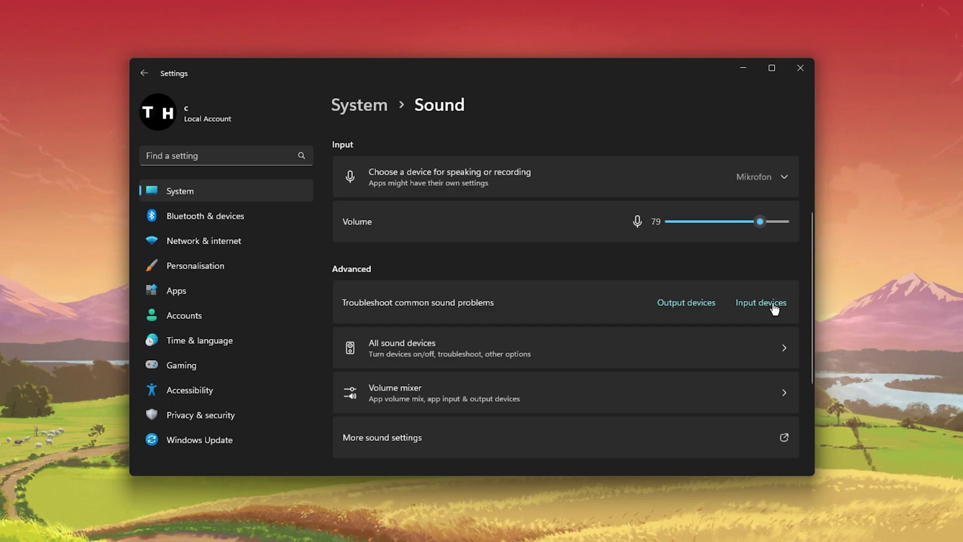
pyautogui.scroll(-3, 763, 306)
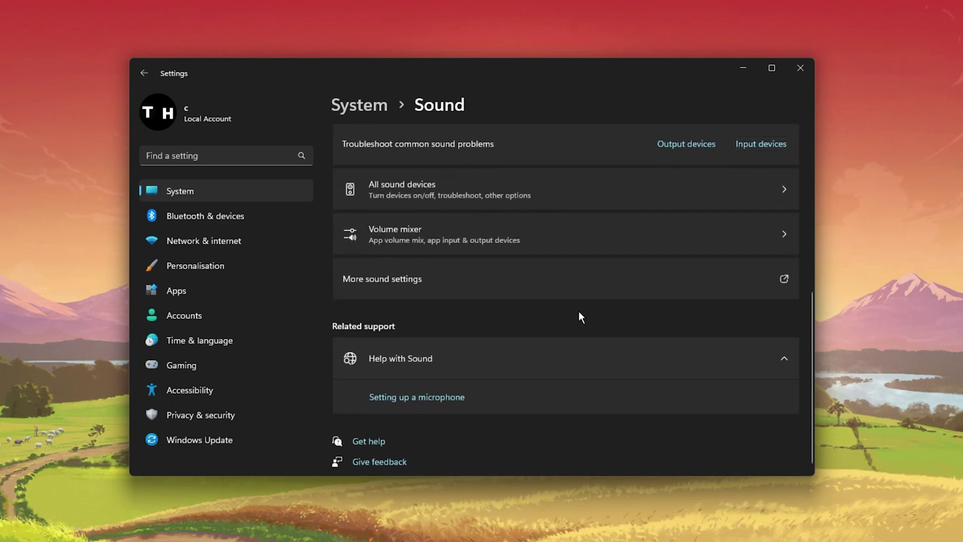
pyautogui.click(363, 277)
# - Close Windows Settings and switch the Sound control panel to the Recording tab
pyautogui.moveTo(626, 136); pyautogui.dragTo(563, 117)
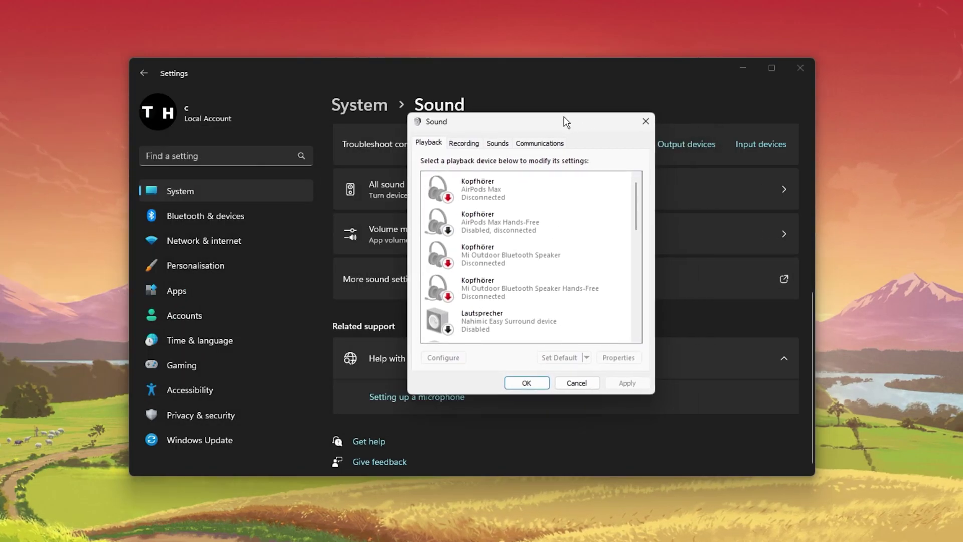
pyautogui.click(799, 69)
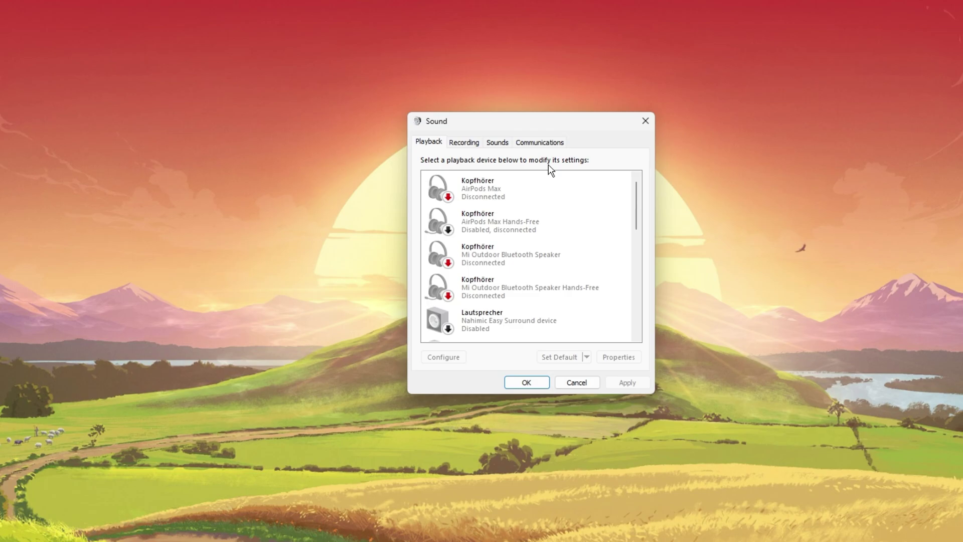
pyautogui.click(473, 146)
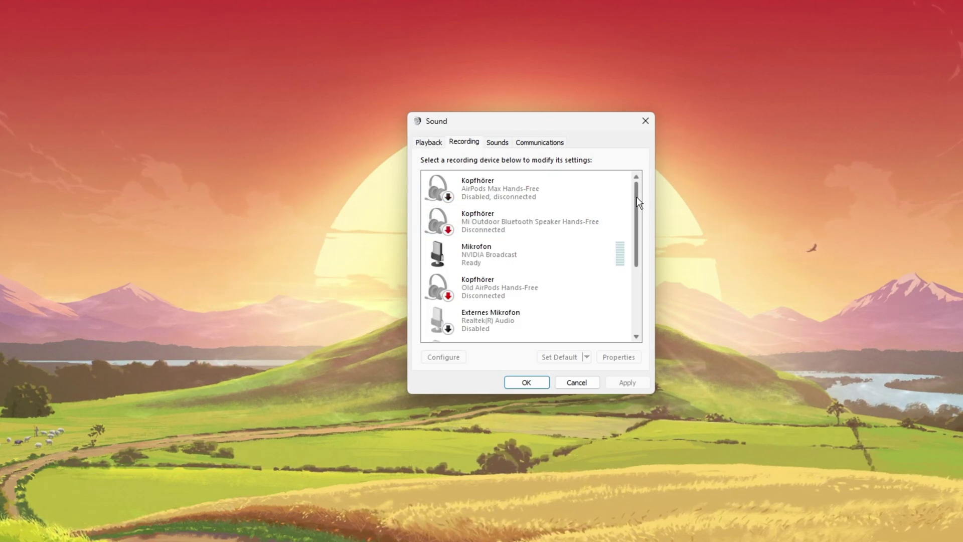
# - Select the default Samson Q2U Mikrofon and bring up its context menu
pyautogui.moveTo(636, 197); pyautogui.dragTo(639, 266)
pyautogui.click(563, 292)
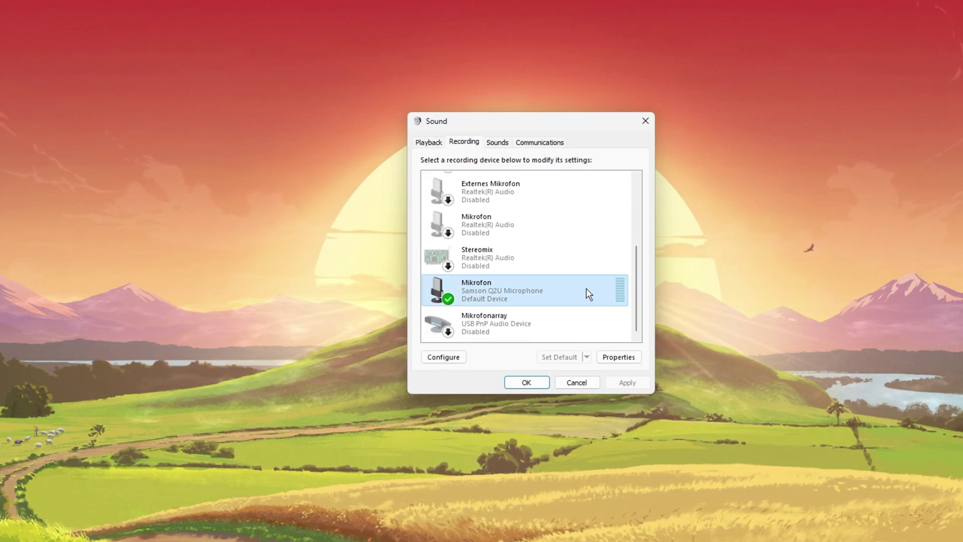
pyautogui.rightClick(588, 293)
pyautogui.click(494, 297)
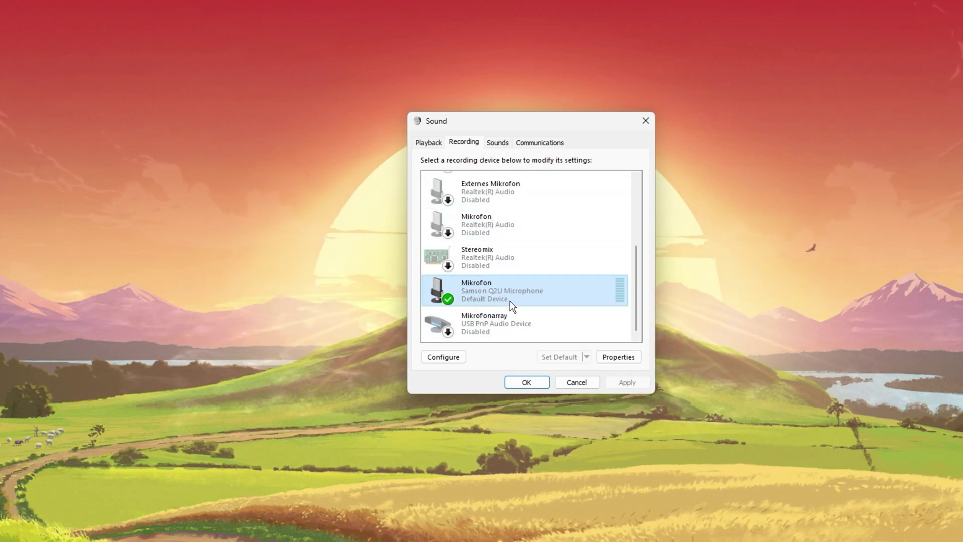
pyautogui.rightClick(557, 287)
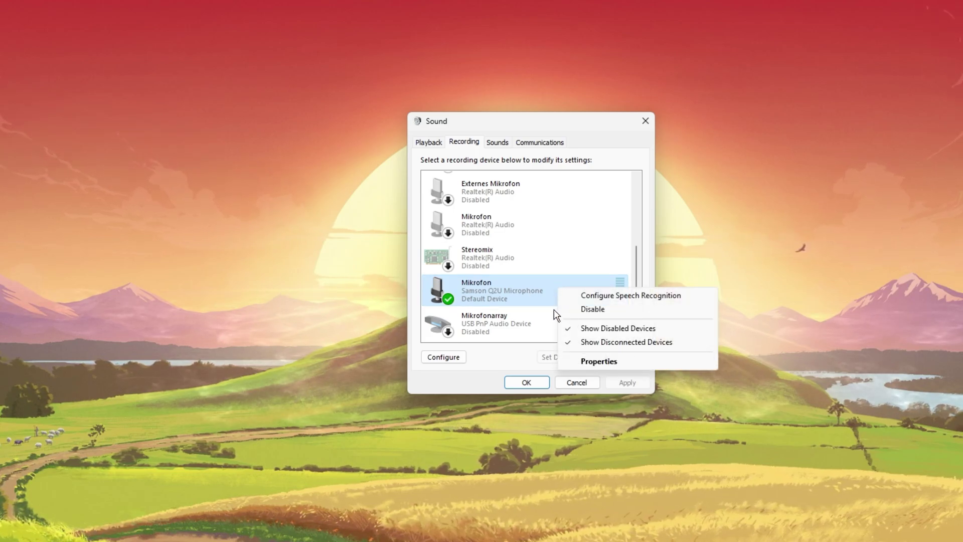
# - In Mikrofon Properties, review the Levels (79) and Advanced format tabs, then open the Samson Q2U controller properties
pyautogui.click(570, 361)
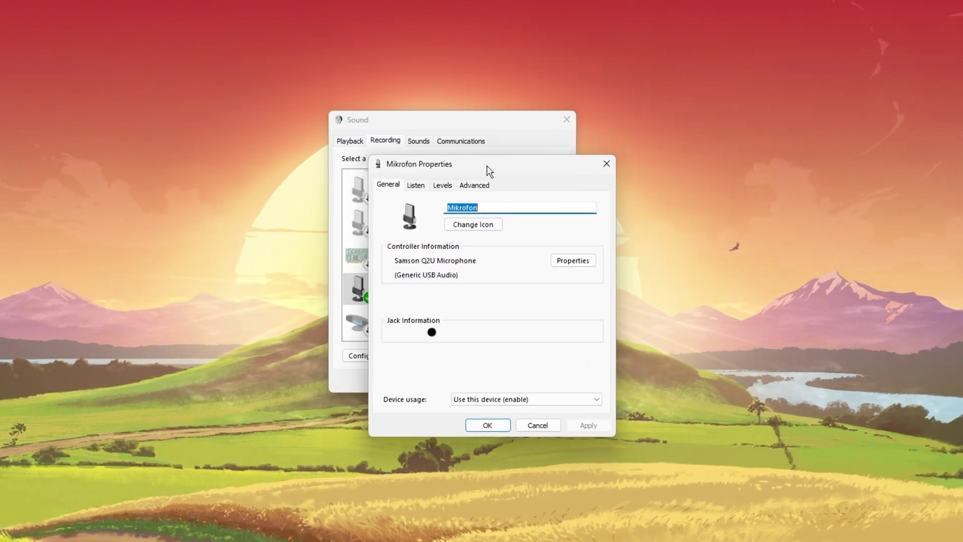
pyautogui.moveTo(489, 170); pyautogui.dragTo(498, 125)
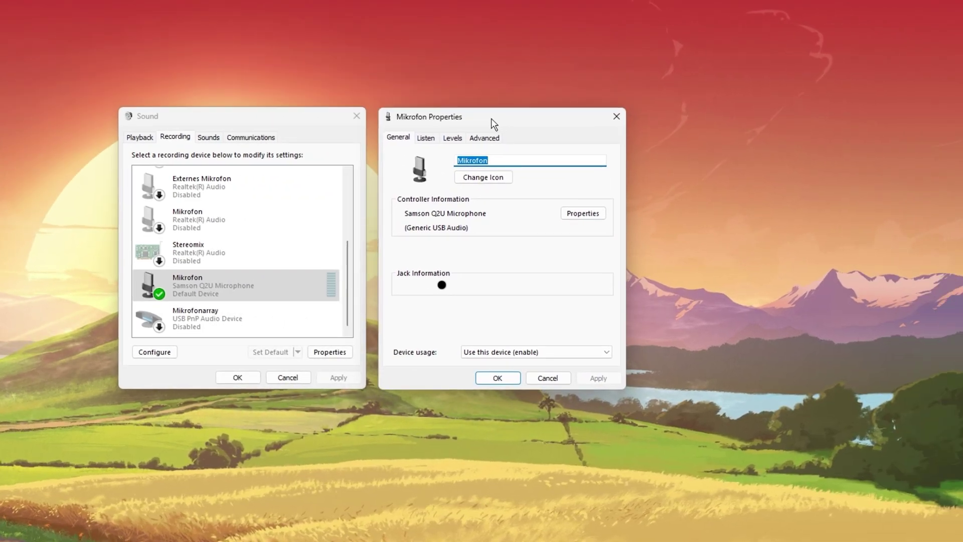
pyautogui.click(457, 141)
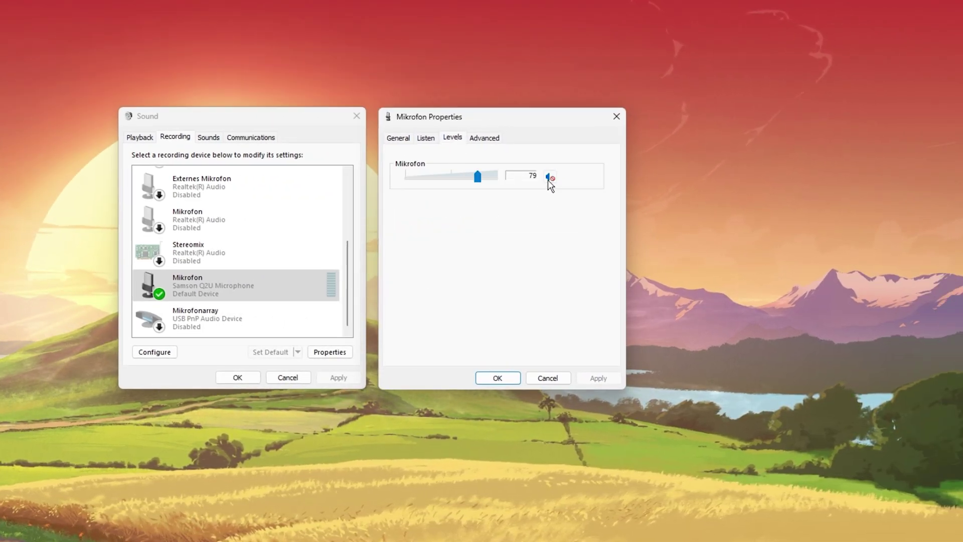
pyautogui.click(484, 139)
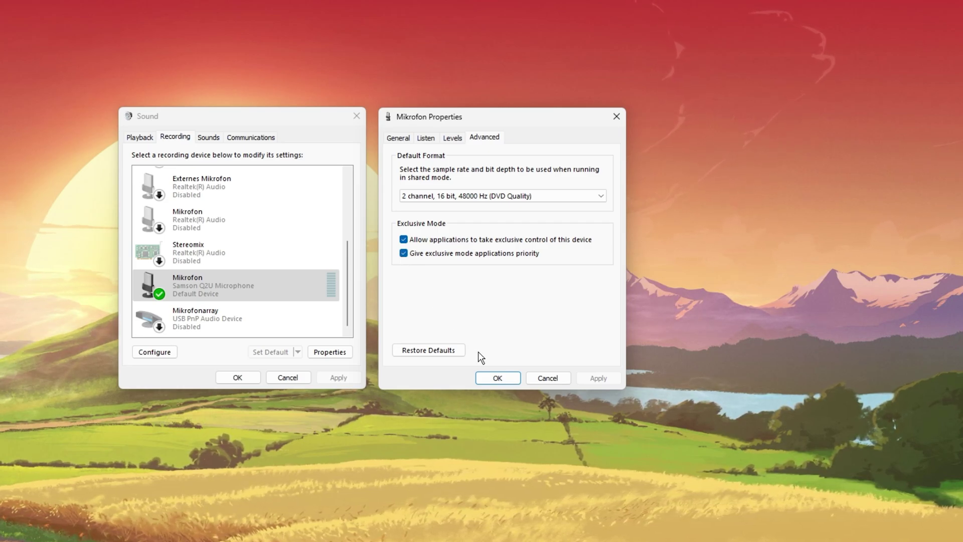
pyautogui.click(399, 138)
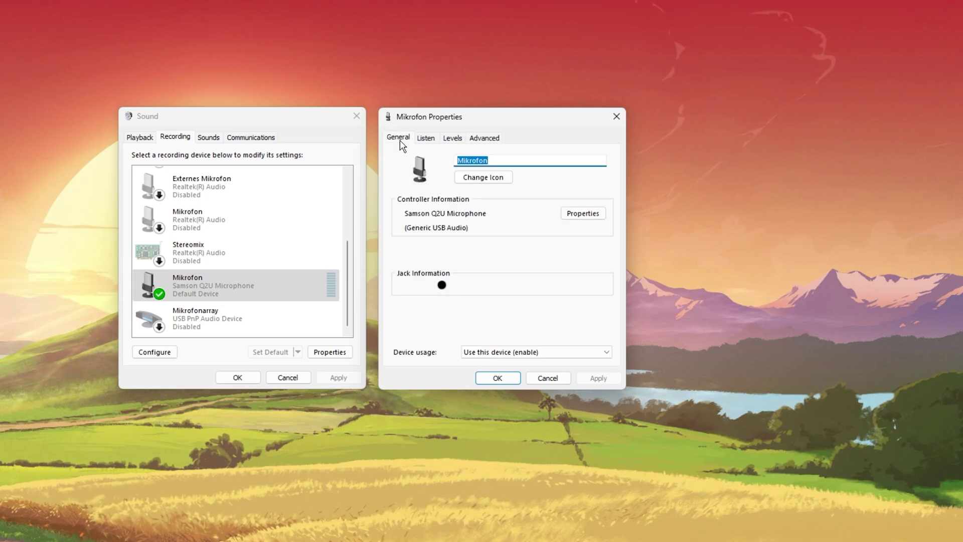
pyautogui.click(569, 217)
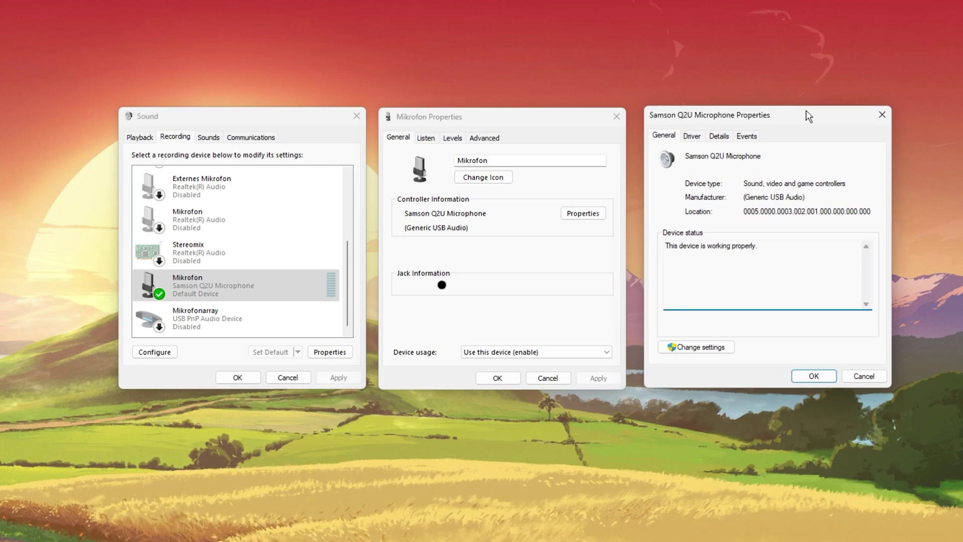
# - Check the Samson Q2U driver version 10.0.22598.1 and close the device properties
pyautogui.click(692, 139)
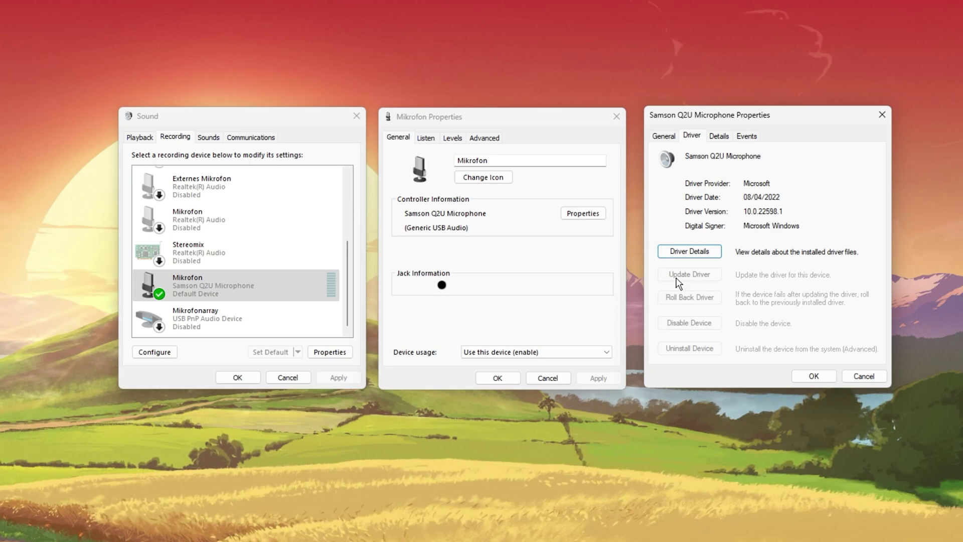
pyautogui.click(812, 375)
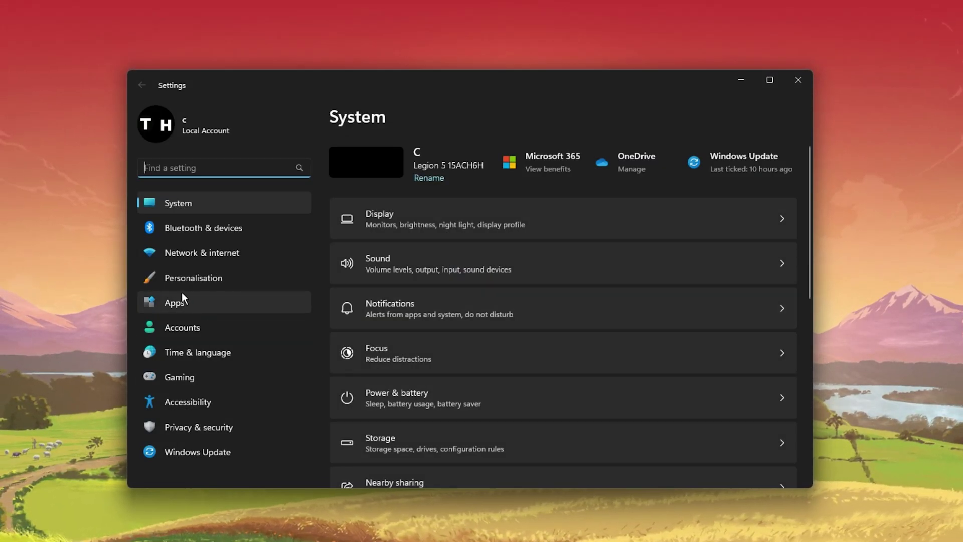
# - Open Privacy & security > Microphone, confirm both access toggles are On, and scroll the app list
pyautogui.click(189, 427)
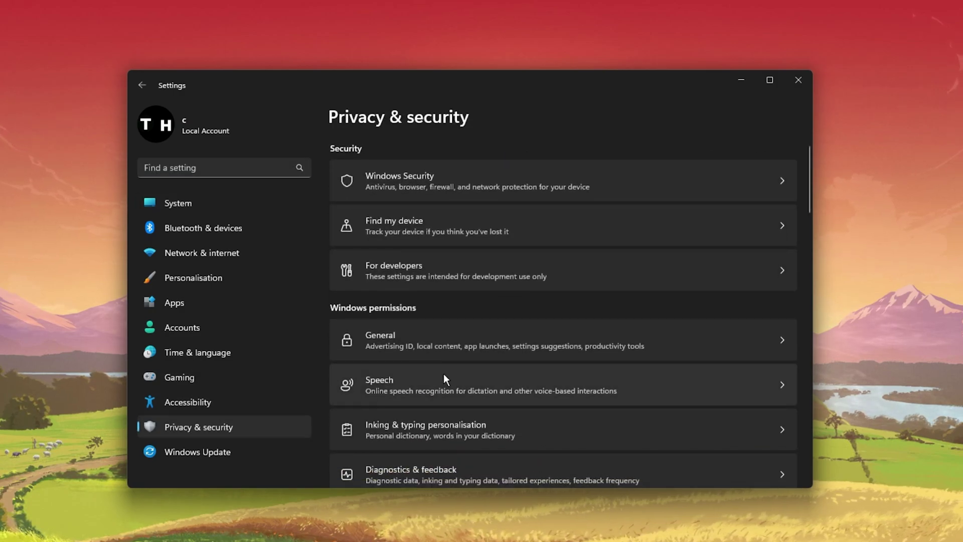
pyautogui.scroll(-6, 443, 374)
pyautogui.click(443, 346)
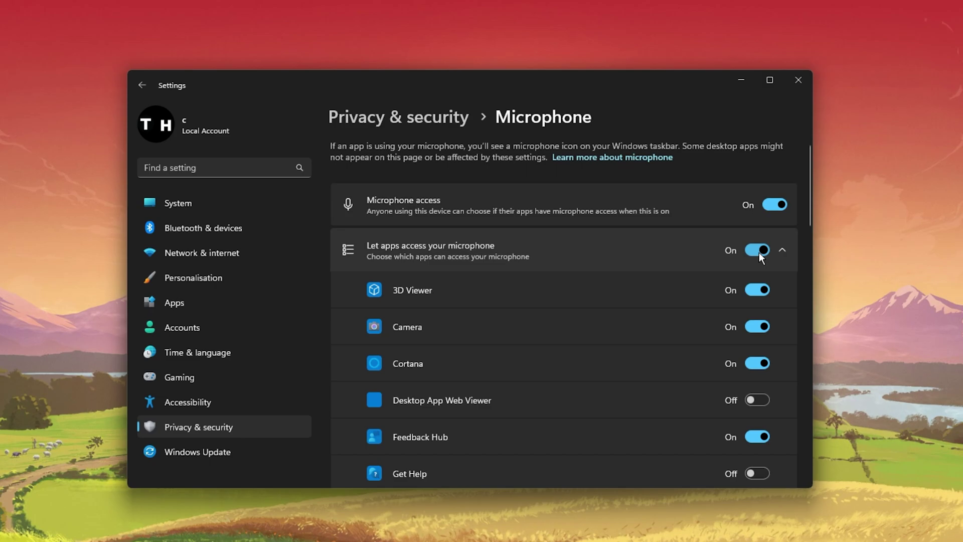
pyautogui.scroll(-2, 802, 226)
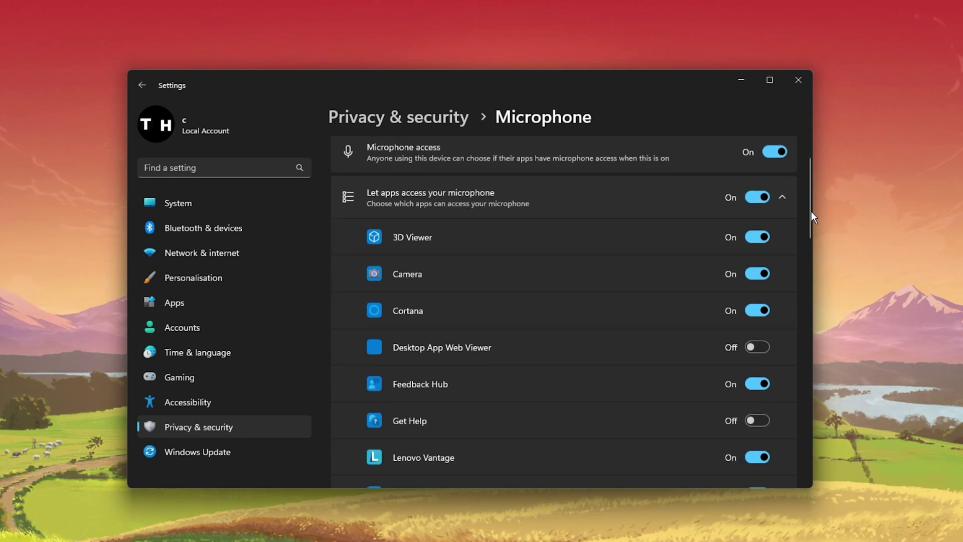
pyautogui.moveTo(811, 211); pyautogui.dragTo(808, 444)
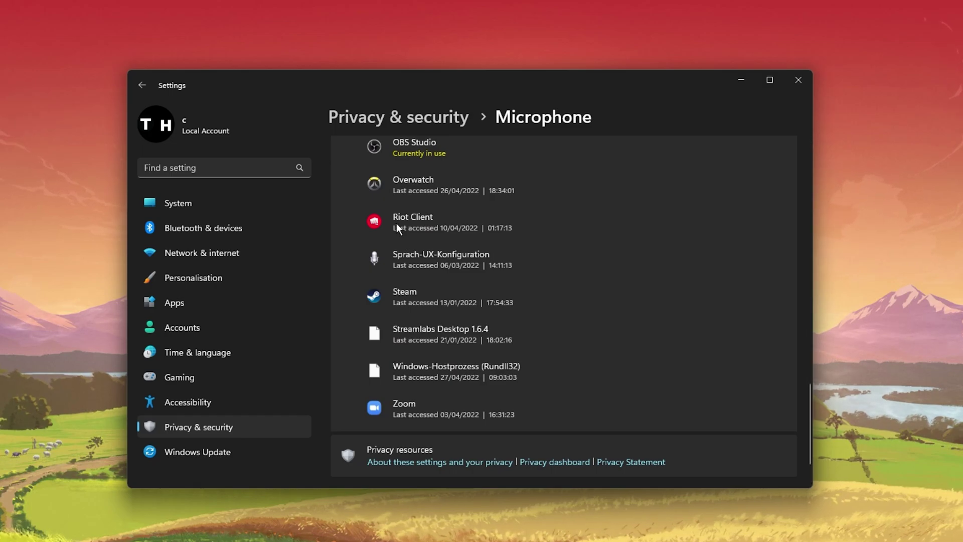